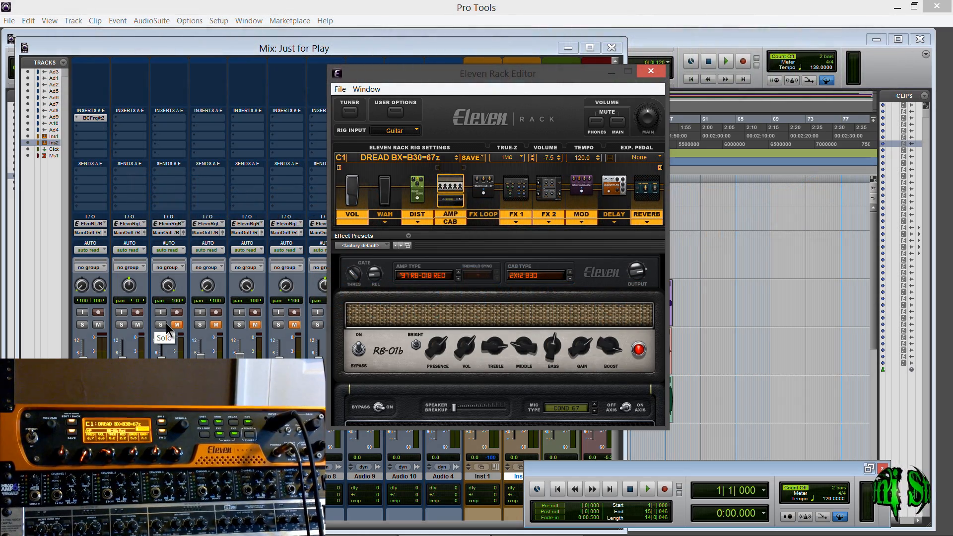
- Arm Audio 3 for recording, moving the Eleven Rack Editor aside and back over the mixer
{"action": "mouse_move", "coordinate": [422, 76]}
{"action": "left_mouse_down"}
{"action": "mouse_move", "coordinate": [713, 121]}
{"action": "mouse_move", "coordinate": [460, 82]}
{"action": "left_mouse_up"}
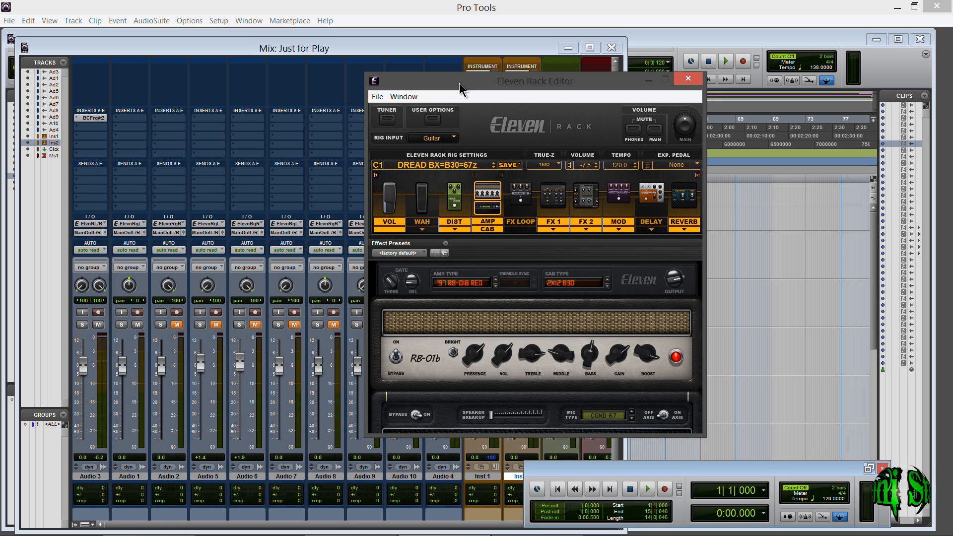
{"action": "left_click_drag", "start_coordinate": [460, 83], "coordinate": [45, 298]}
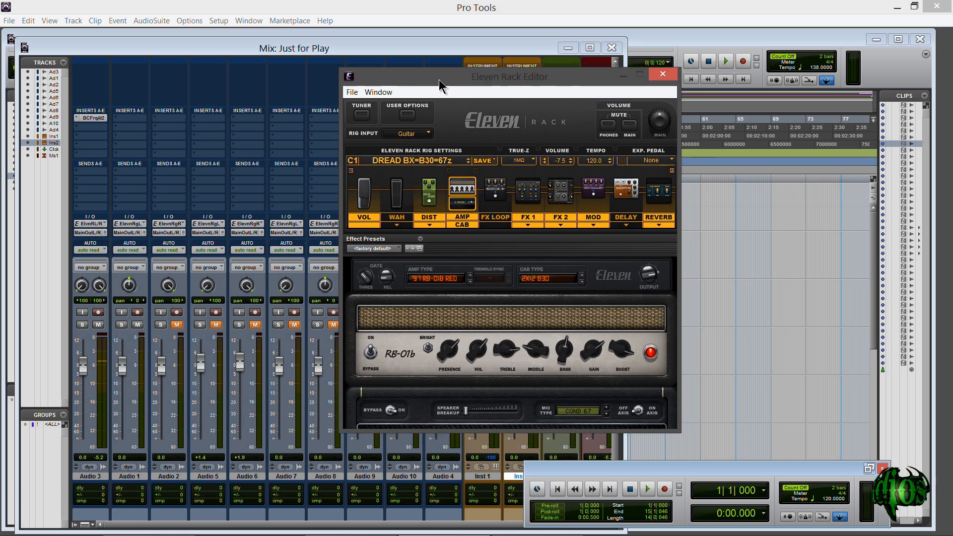
{"action": "left_click", "coordinate": [98, 312]}
{"action": "left_click_drag", "start_coordinate": [44, 299], "coordinate": [409, 119]}
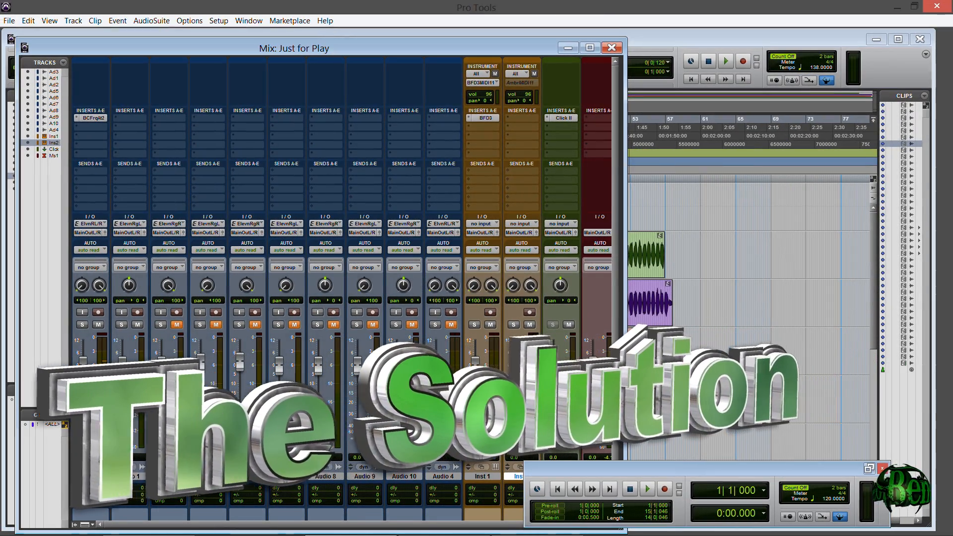
- Enable Low Latency Monitoring from the Options menu, then reopen the menu
{"action": "left_click", "coordinate": [187, 20]}
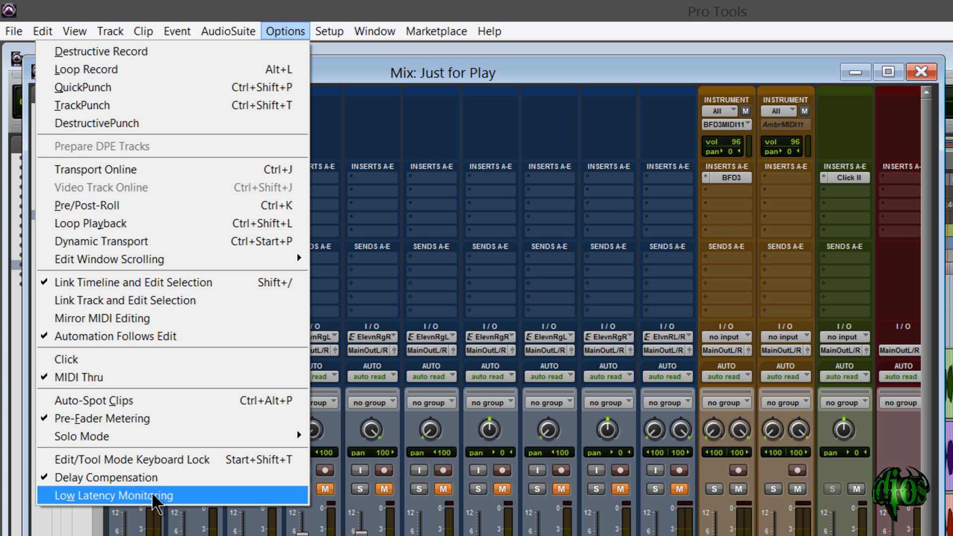
{"action": "left_click", "coordinate": [155, 496]}
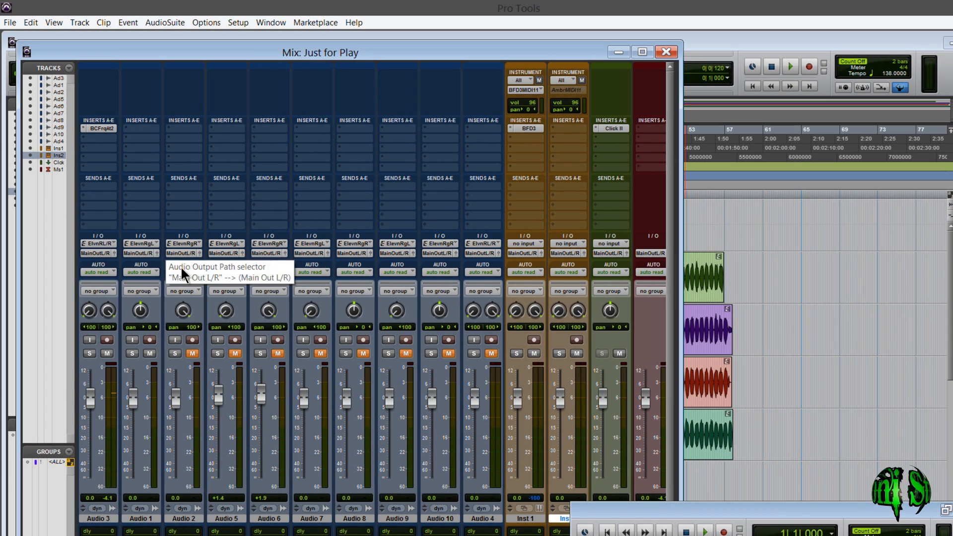
{"action": "left_click", "coordinate": [203, 22]}
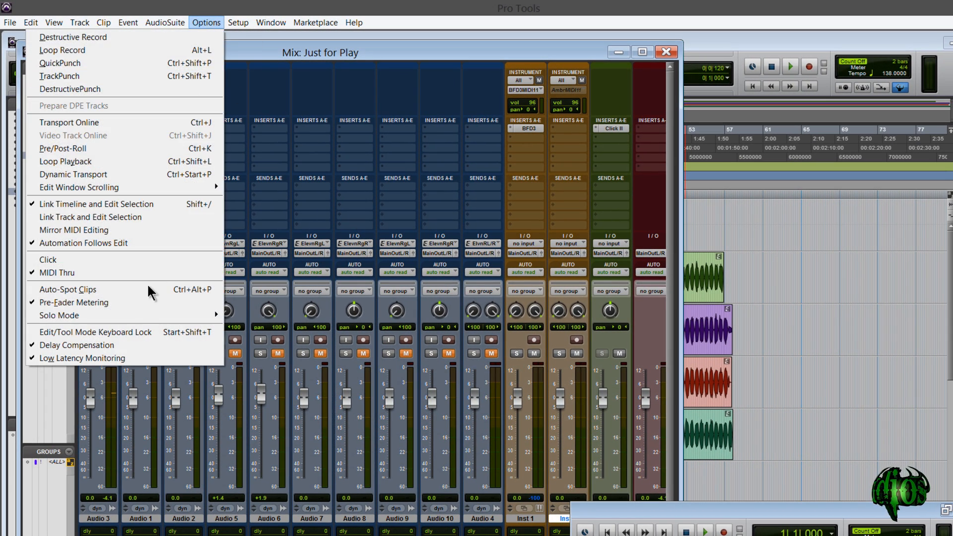
- Arm Audio 3 for recording and bring up the Options menu
{"action": "left_click", "coordinate": [155, 357]}
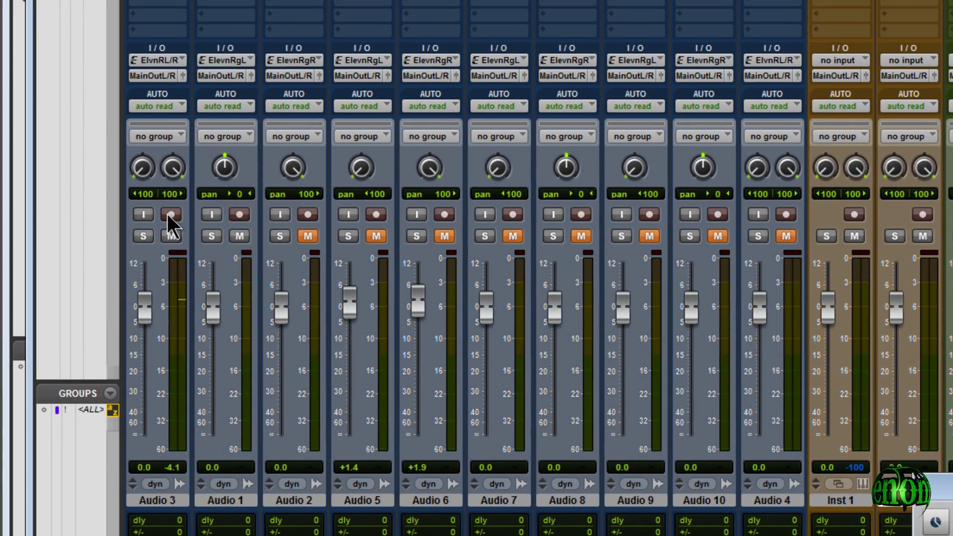
{"action": "left_click", "coordinate": [172, 216]}
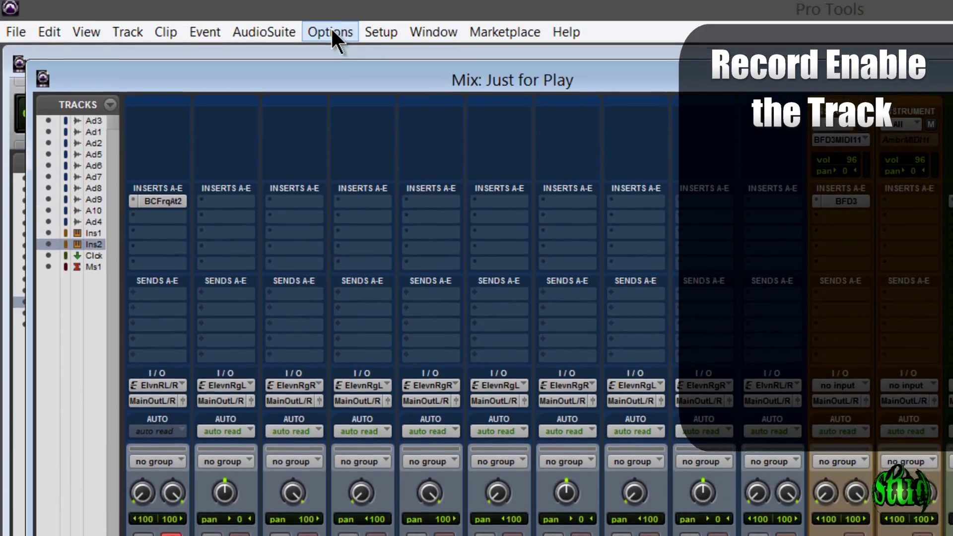
{"action": "left_click", "coordinate": [327, 35]}
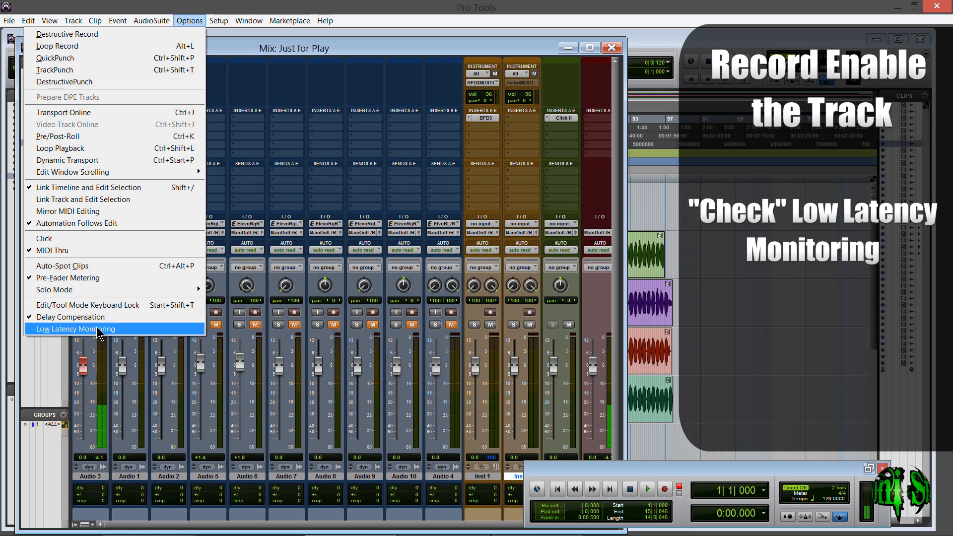
- Switch Low Latency Monitoring on, verify it is checked, then switch it off again
{"action": "left_click", "coordinate": [100, 331]}
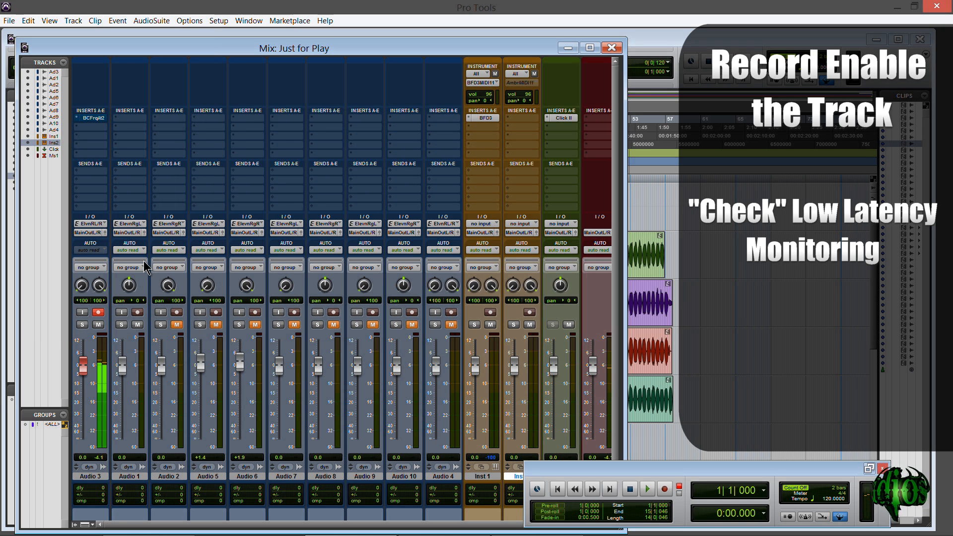
{"action": "left_click", "coordinate": [190, 20]}
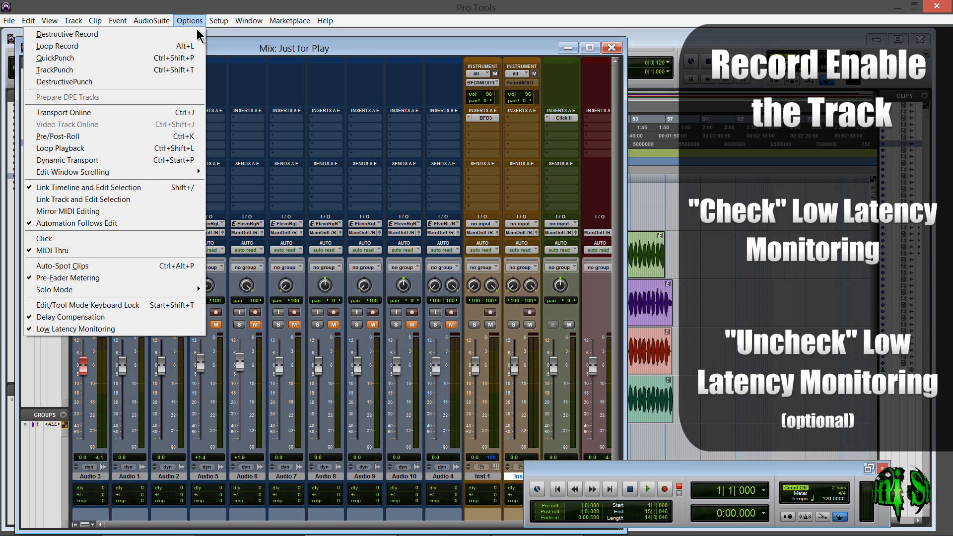
{"action": "left_click", "coordinate": [75, 329]}
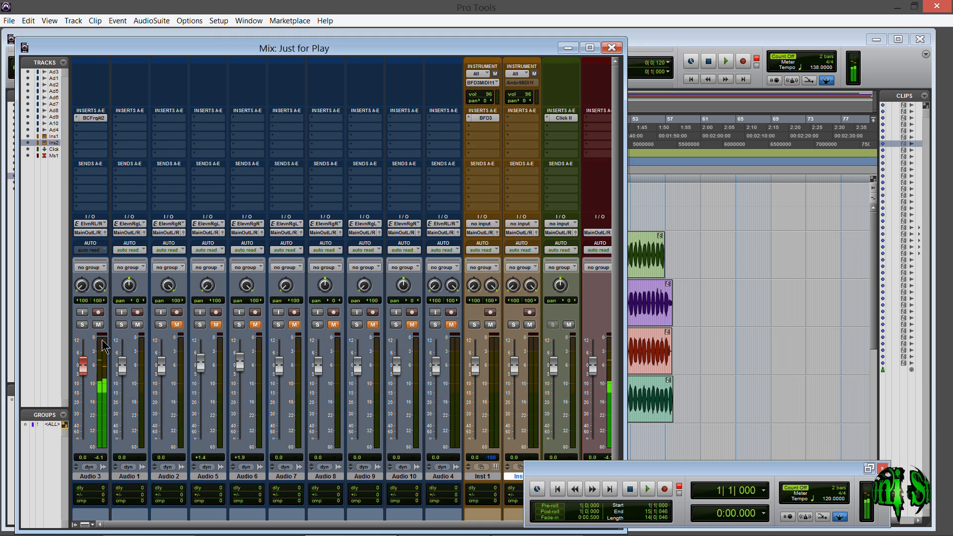
- Test-arm and disarm Audio 3, then Audio 1, leaving no track record-ready
{"action": "left_click", "coordinate": [97, 313]}
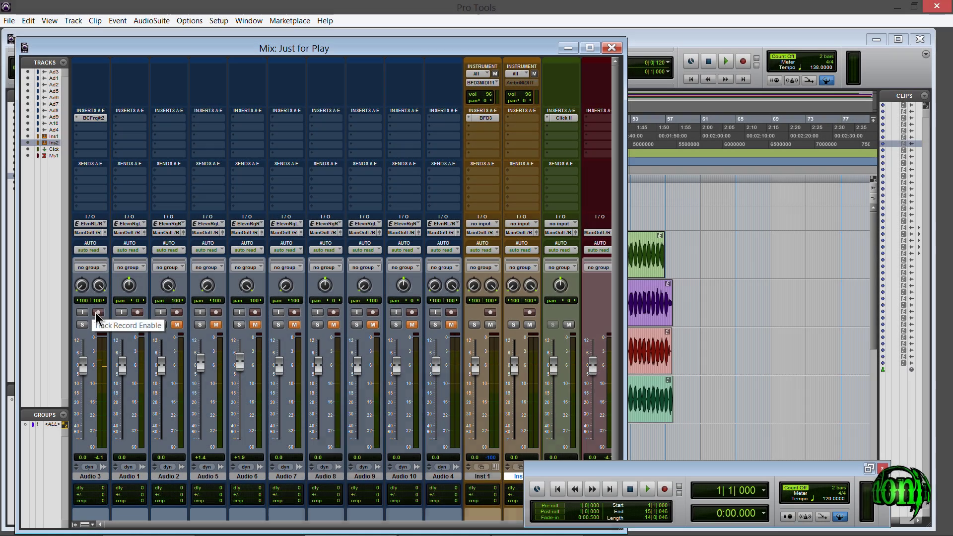
{"action": "left_click", "coordinate": [98, 313]}
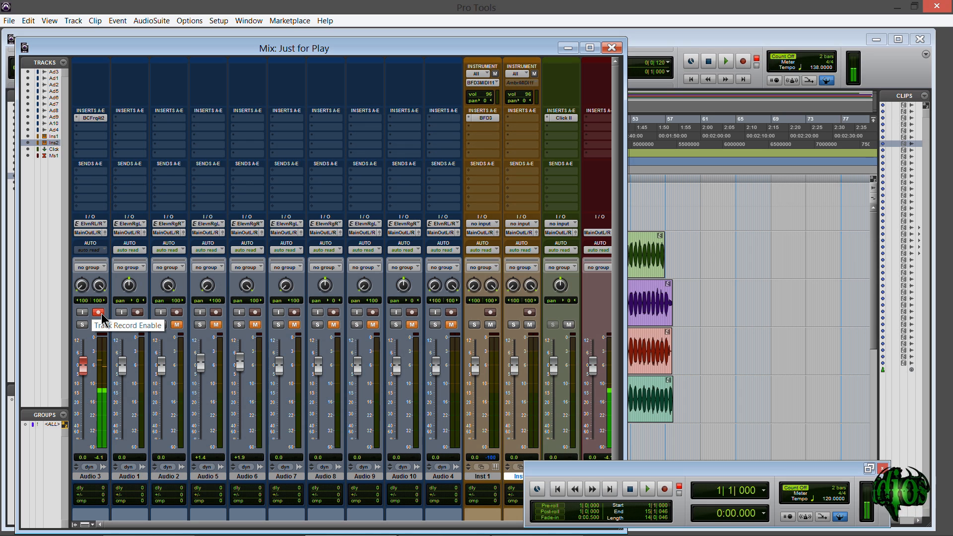
{"action": "left_click", "coordinate": [102, 314]}
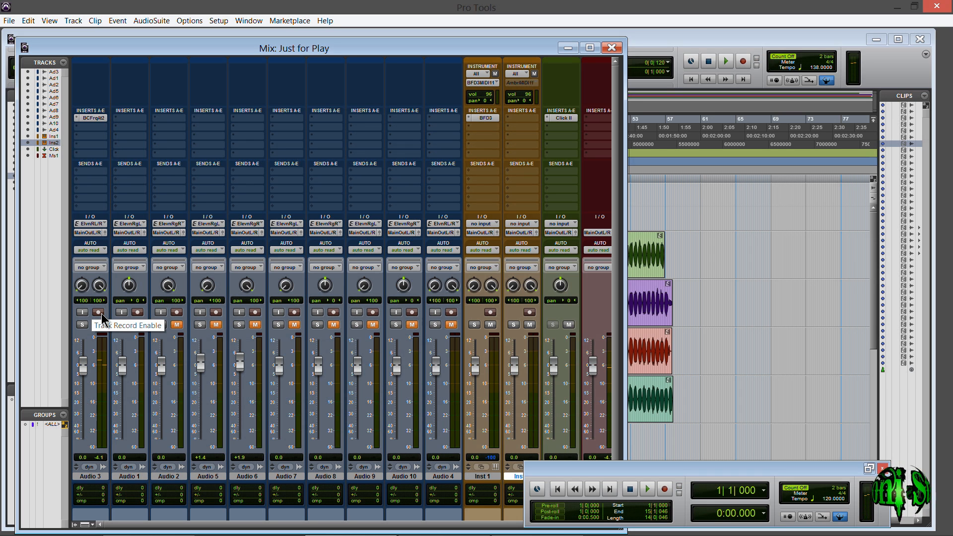
{"action": "left_click", "coordinate": [137, 313]}
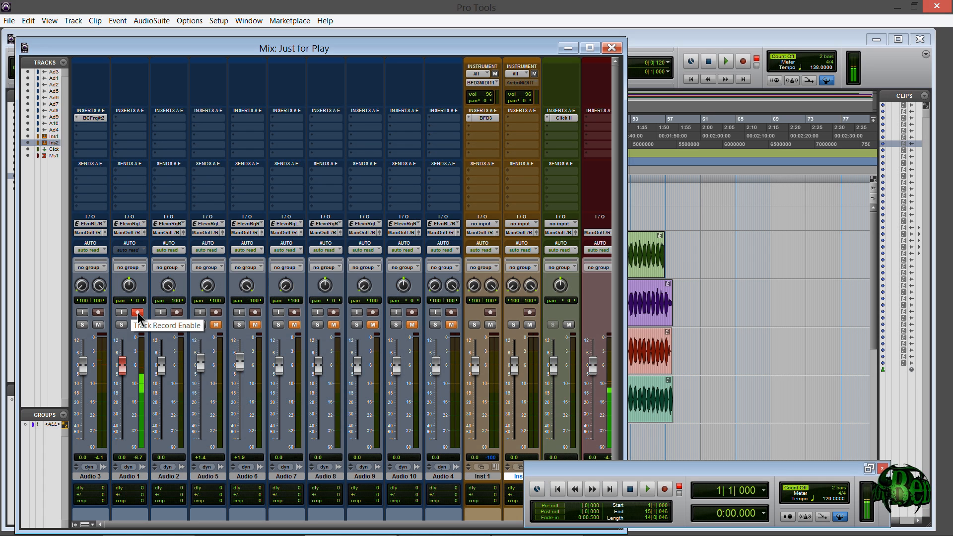
{"action": "left_click", "coordinate": [138, 313]}
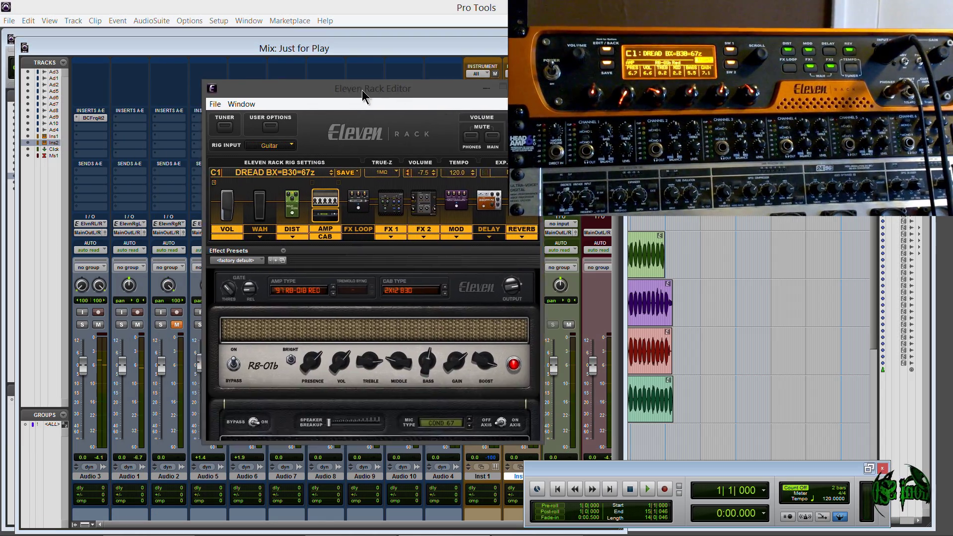
{"action": "left_click_drag", "start_coordinate": [364, 95], "coordinate": [503, 92]}
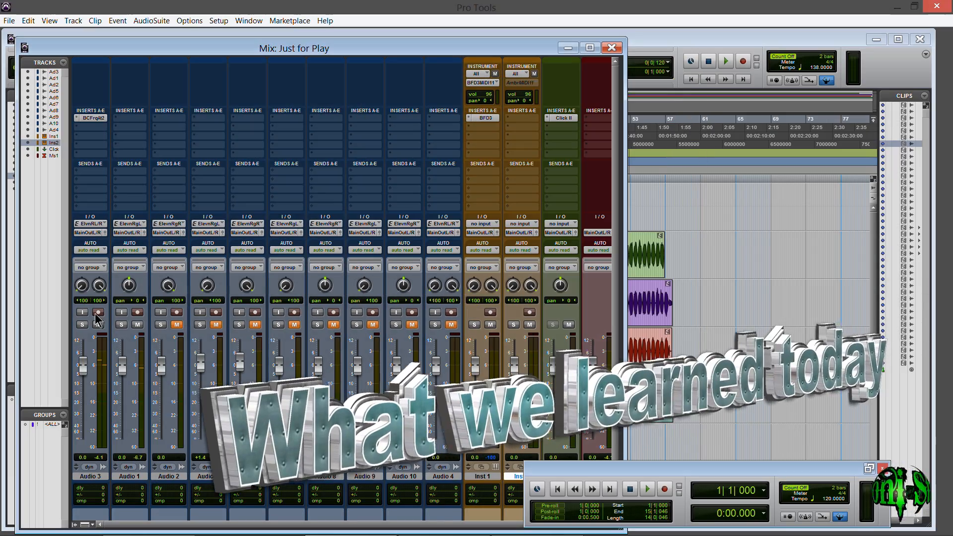
- Arm Audio 3, switch Low Latency Monitoring on, then off again via the Options menu
{"action": "left_click", "coordinate": [98, 313]}
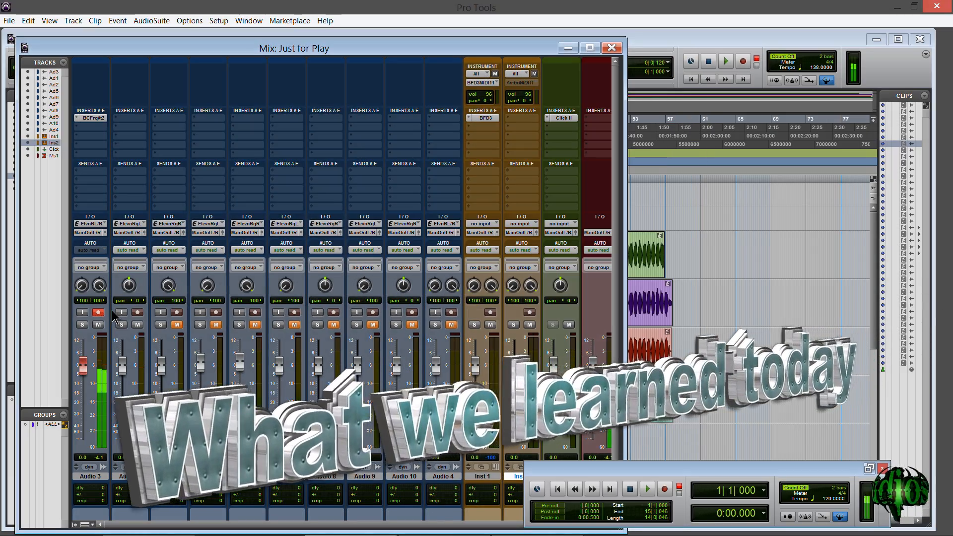
{"action": "left_click", "coordinate": [189, 20]}
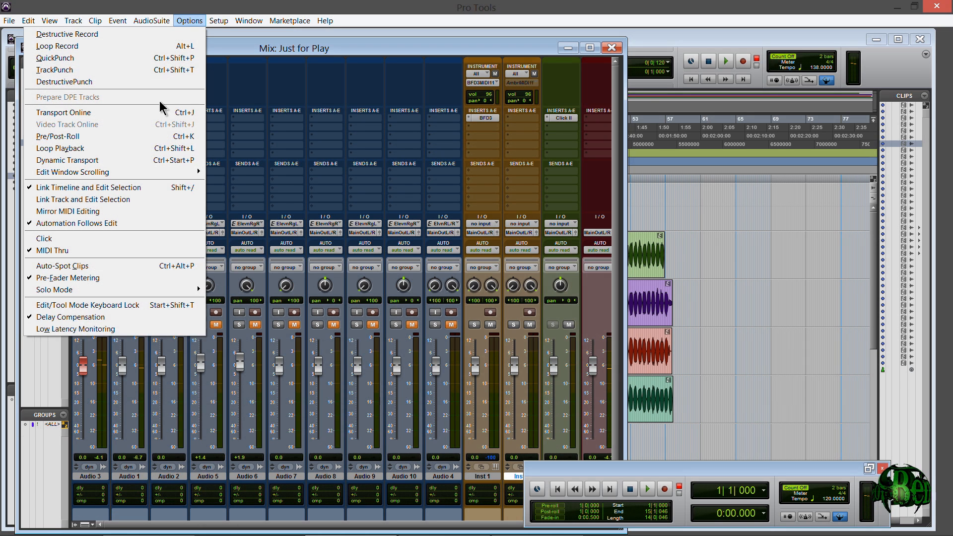
{"action": "left_click", "coordinate": [75, 329]}
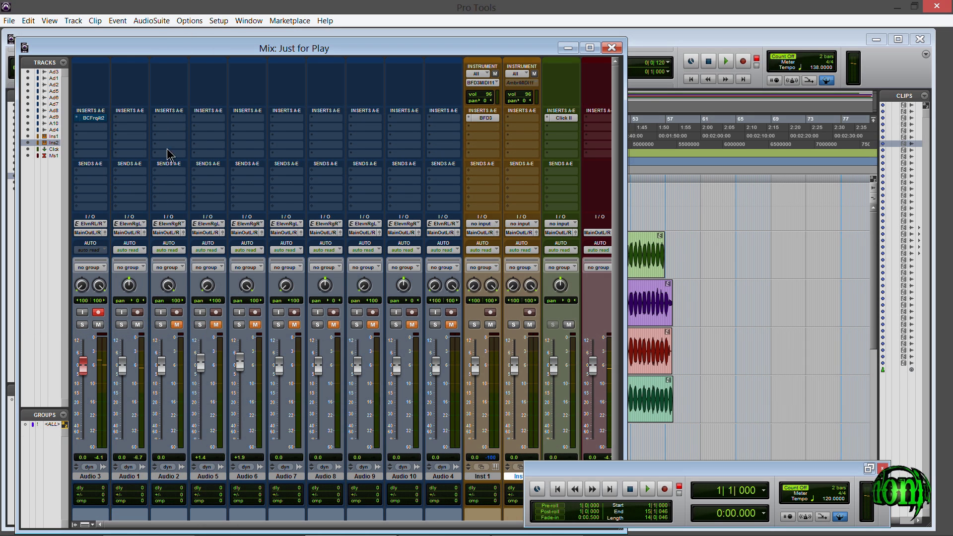
{"action": "left_click", "coordinate": [189, 21]}
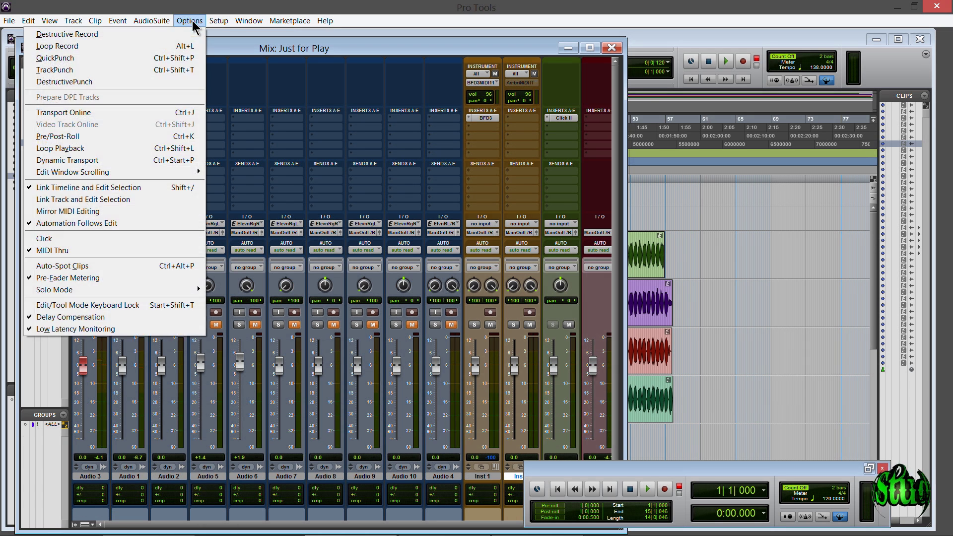
{"action": "left_click", "coordinate": [75, 330]}
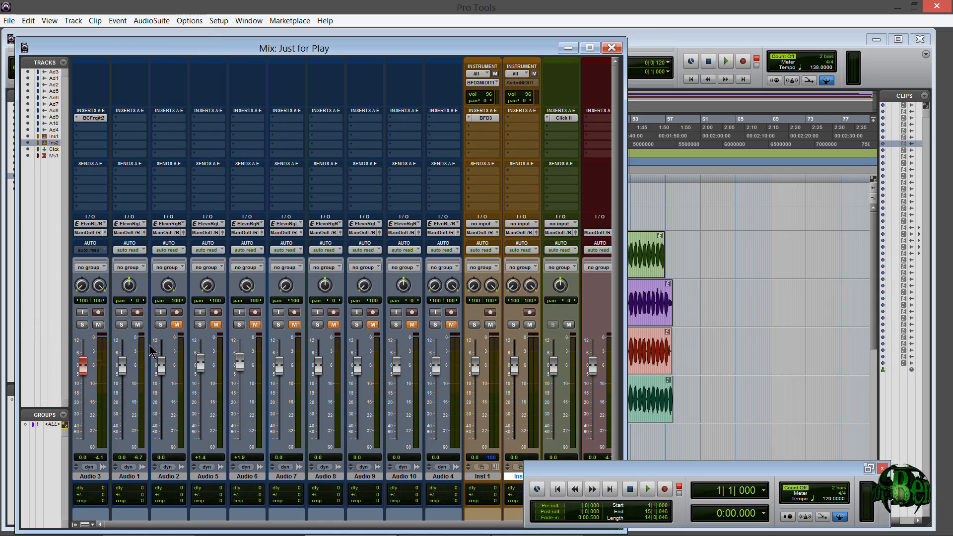